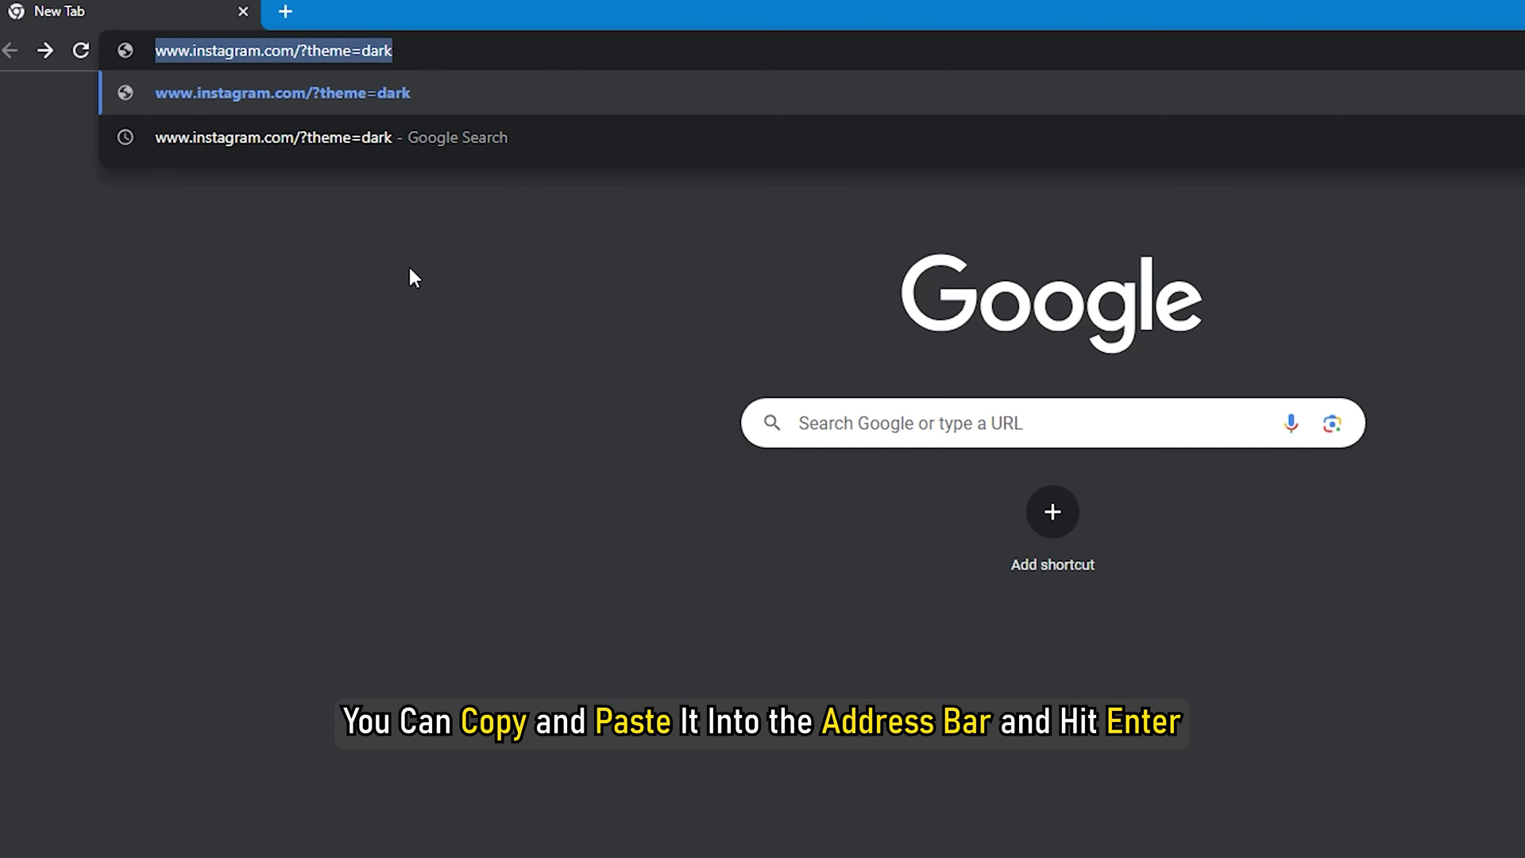
pyautogui.press('Return')
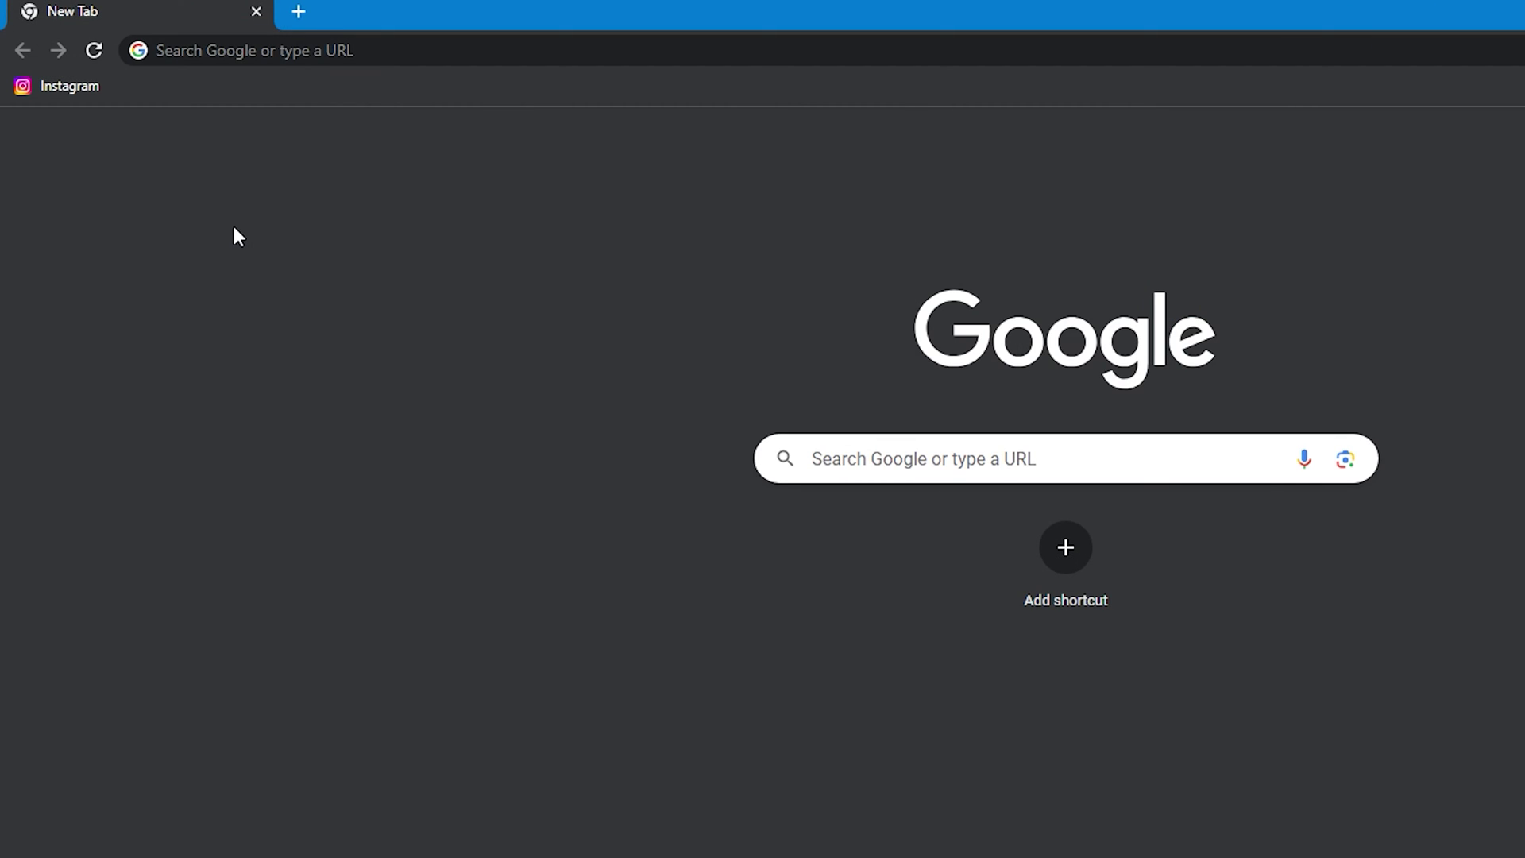
# Reopen Instagram's dark-themed feed from the Instagram bookmark.
pyautogui.click(80, 89)
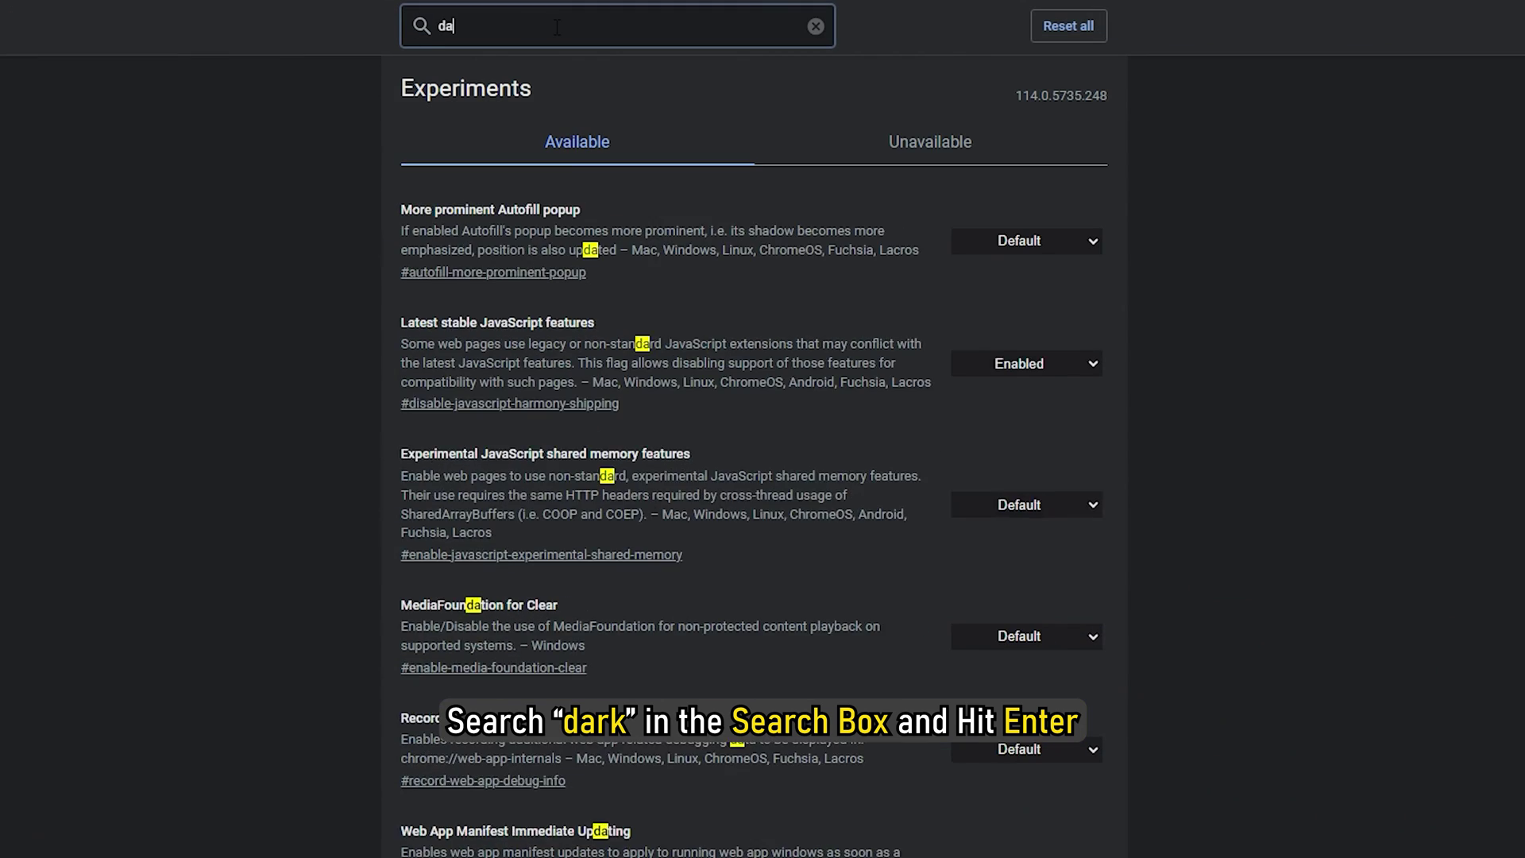
pyautogui.write('rk')
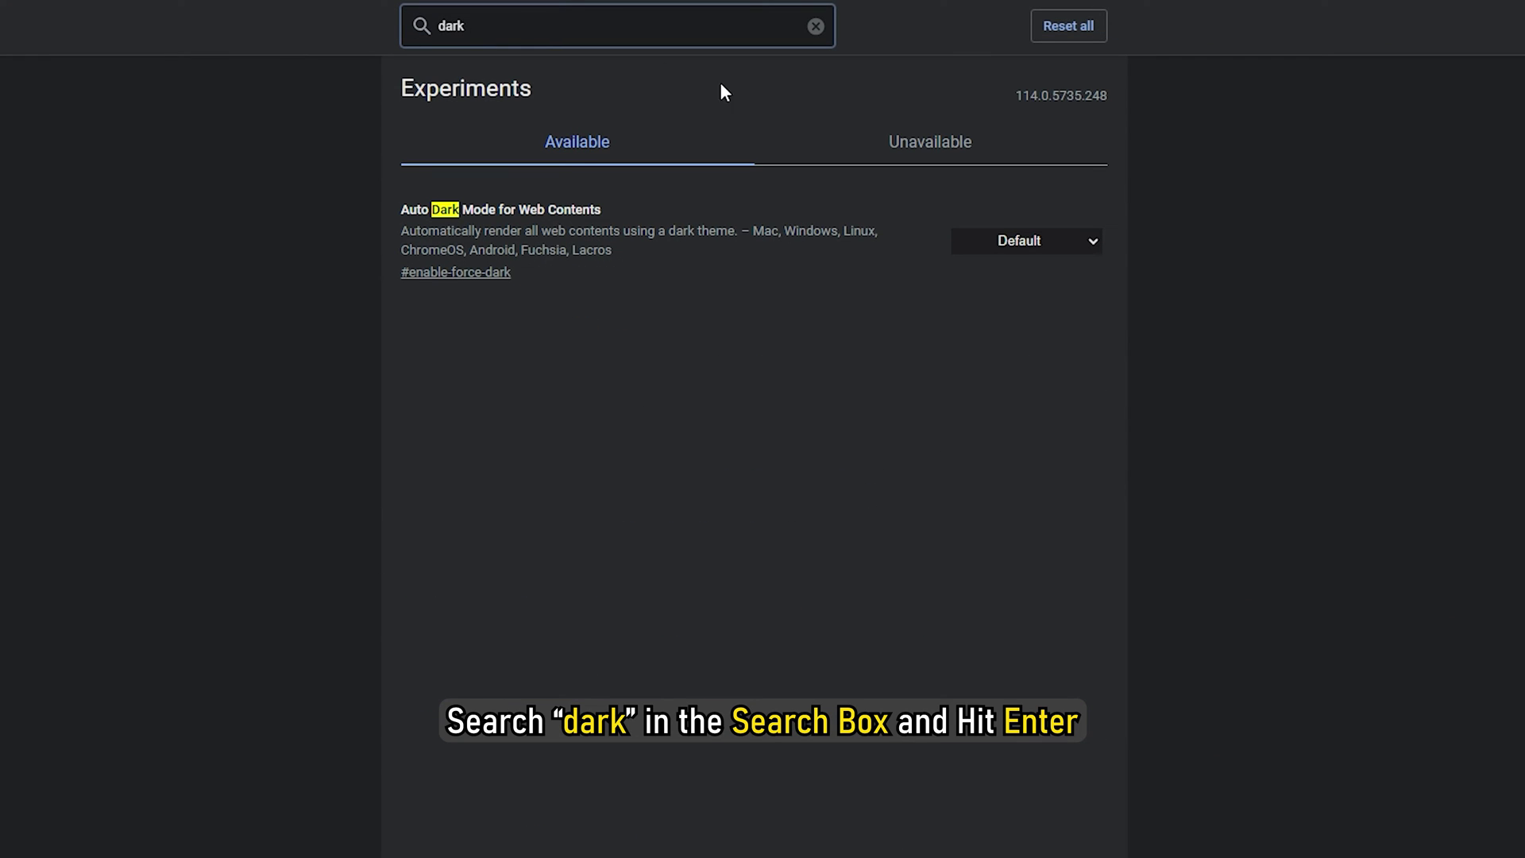
# Set the Auto Dark Mode for Web Contents flag to Enabled.
pyautogui.click(1205, 207)
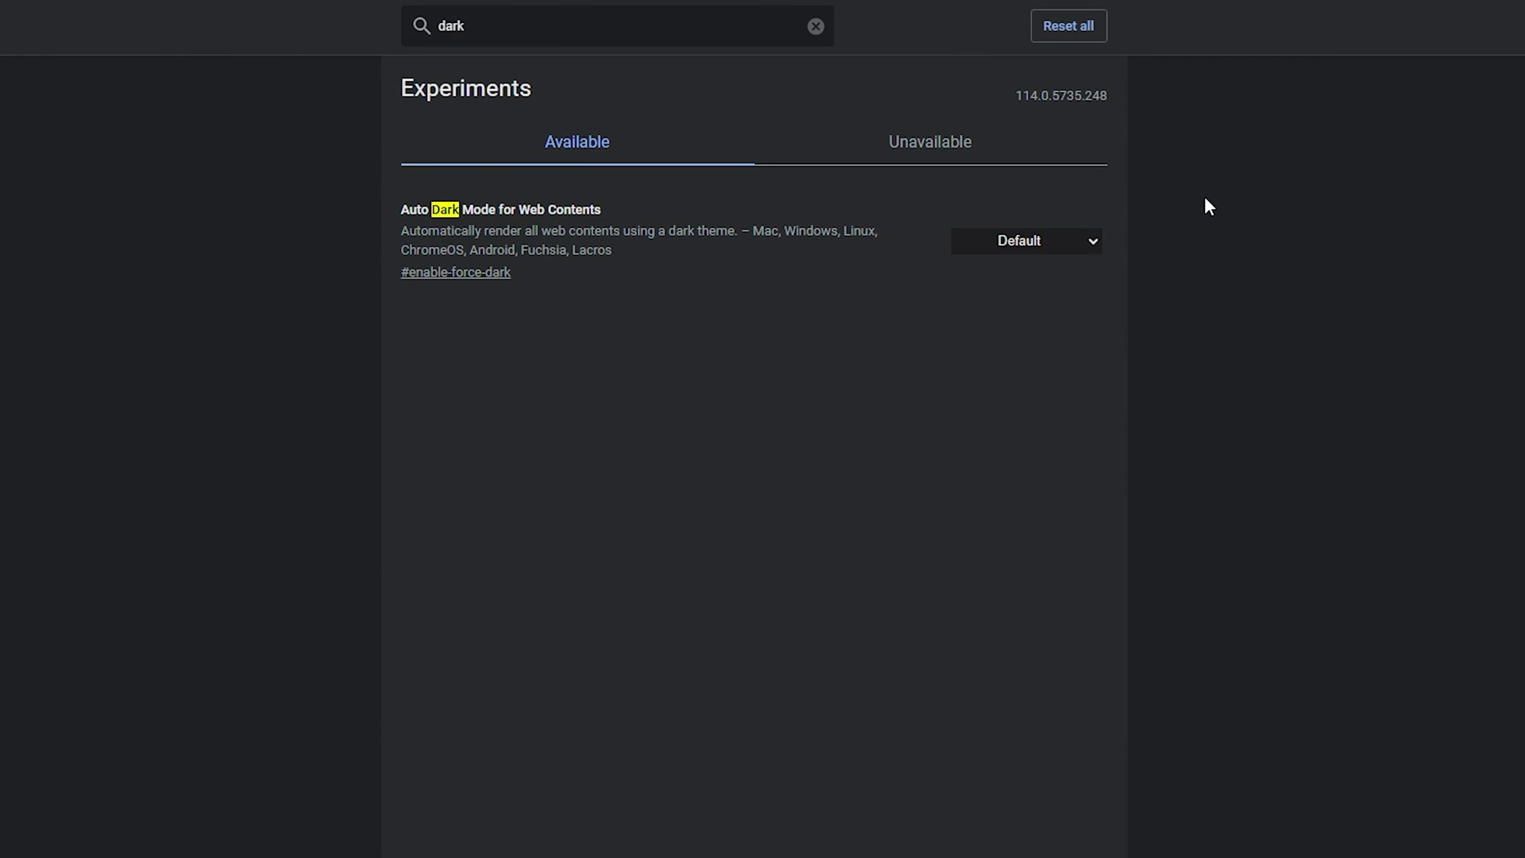
pyautogui.click(1090, 239)
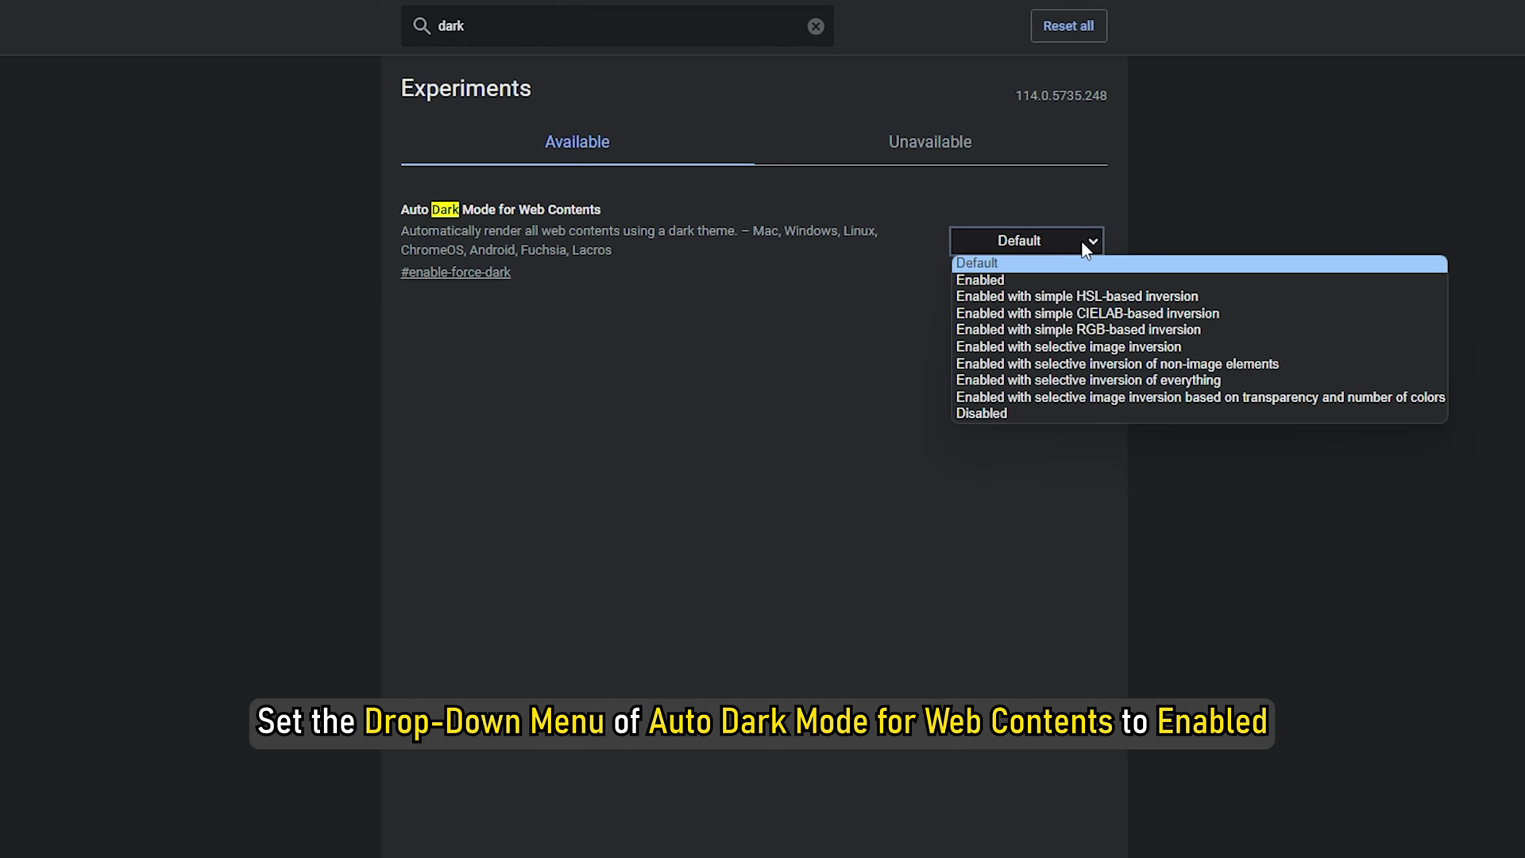
pyautogui.click(1023, 281)
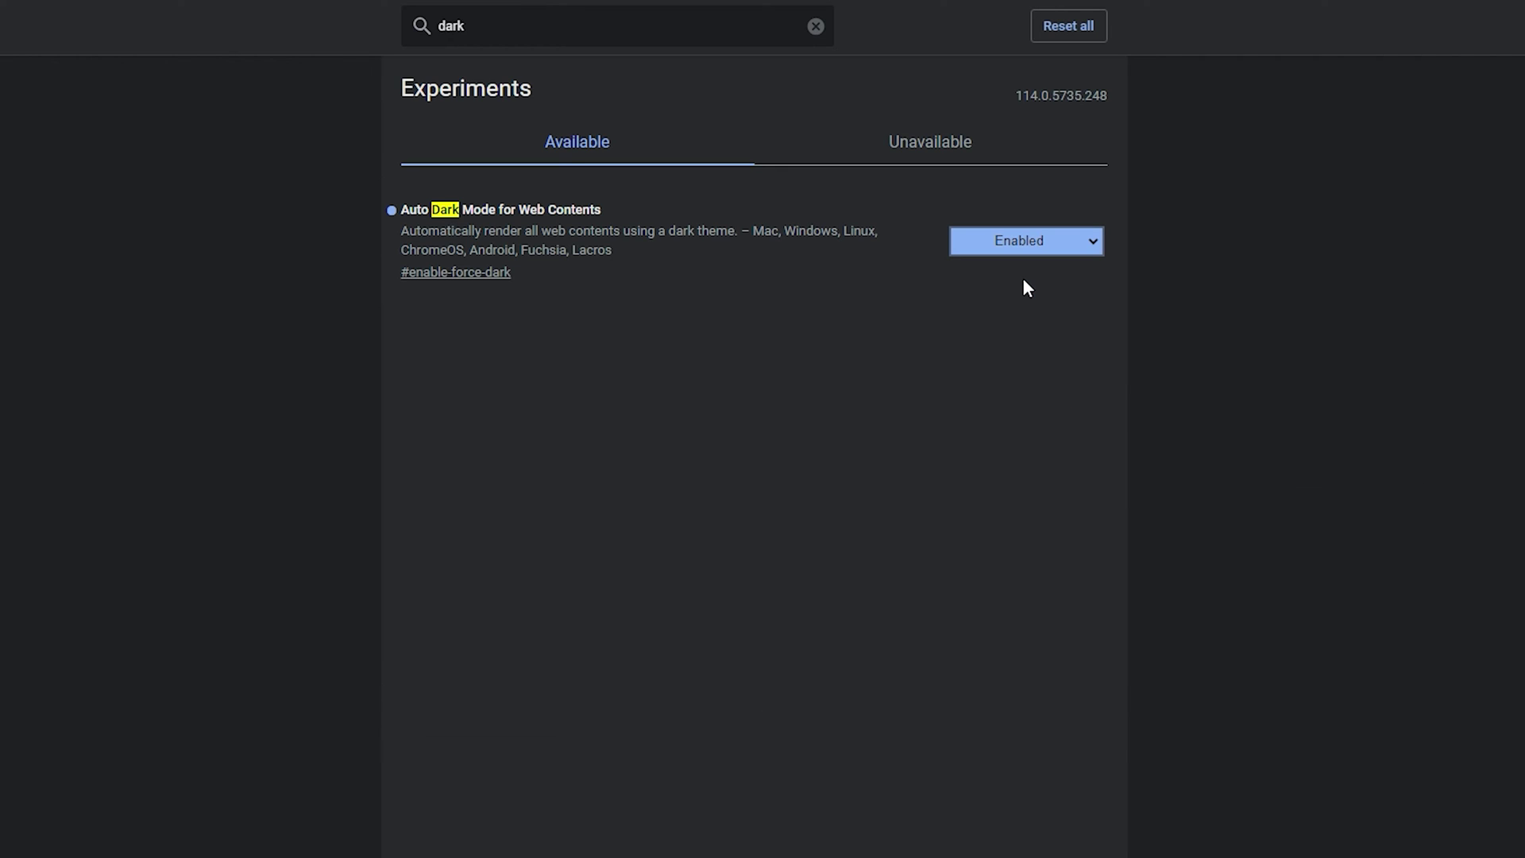